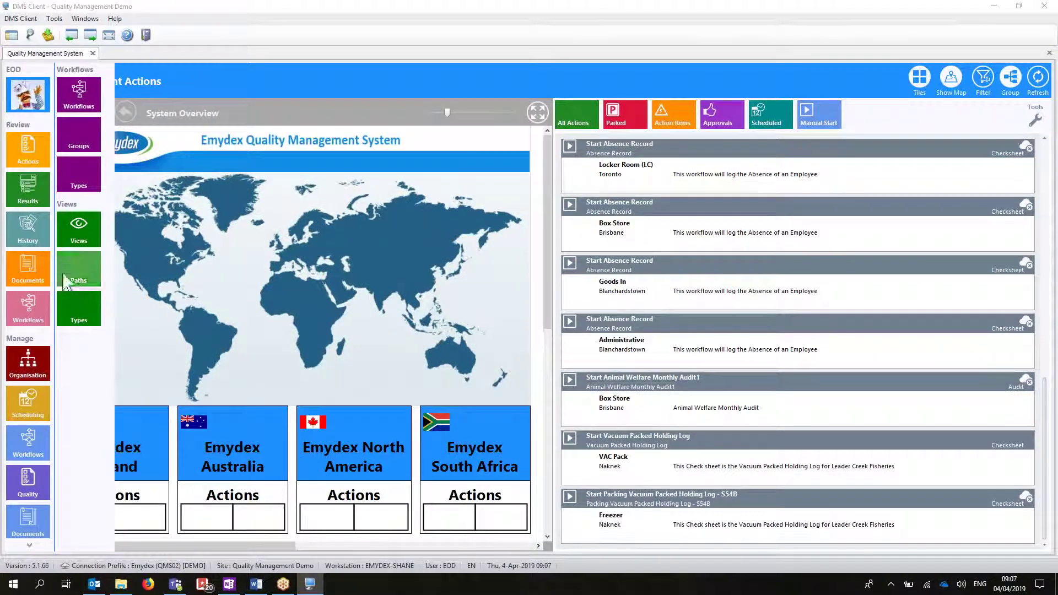
- Open the Carton Product Check (DEMO) workflow for editing and show its design
left_click(84, 112)
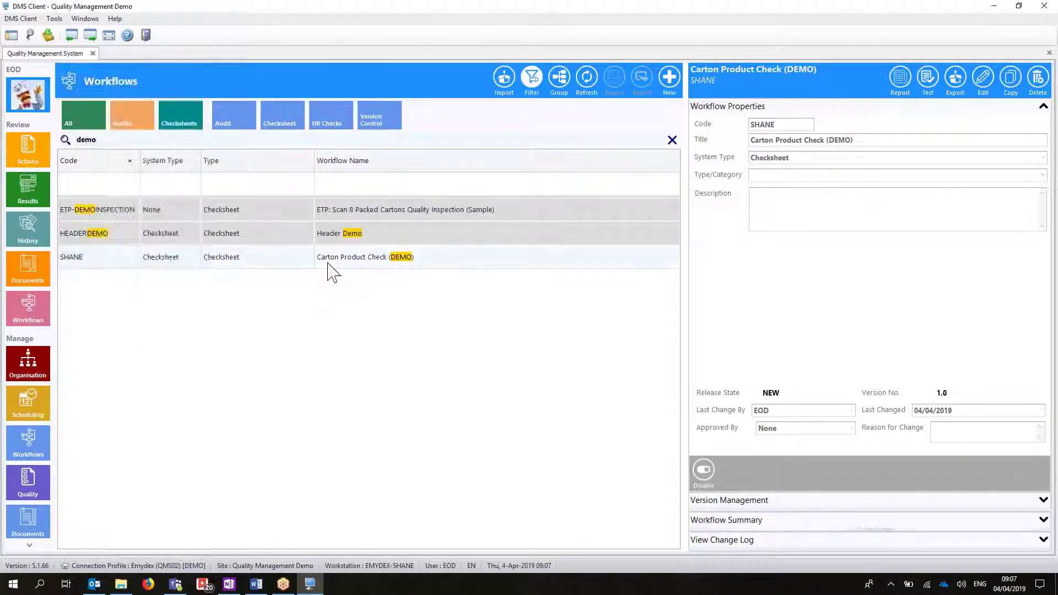
left_click(988, 82)
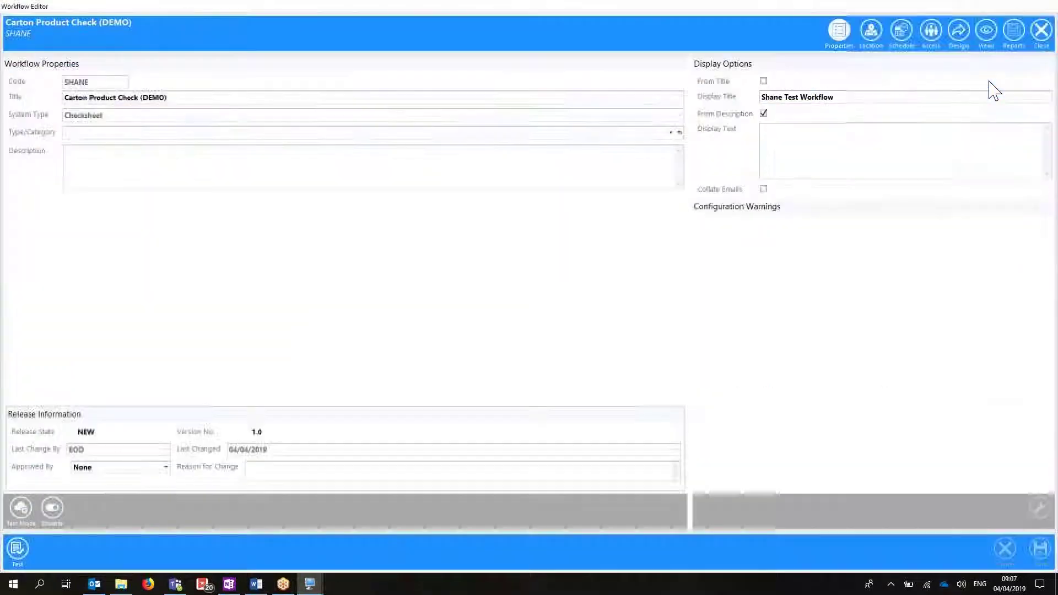
left_click(959, 35)
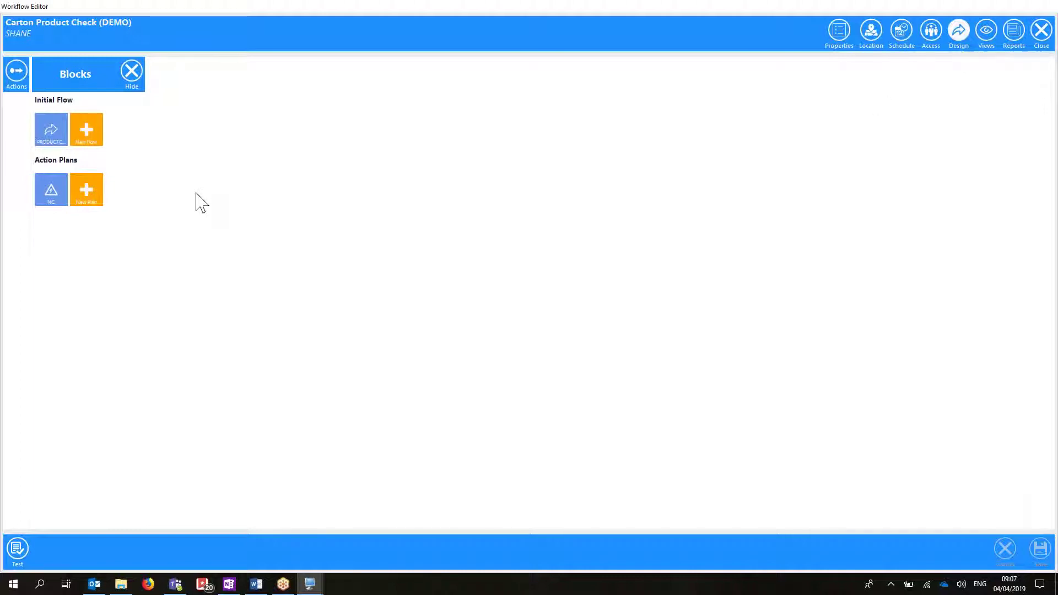
- Preview the Product, Defects and Label elements in the PRODUCTCHECK block
left_click(61, 142)
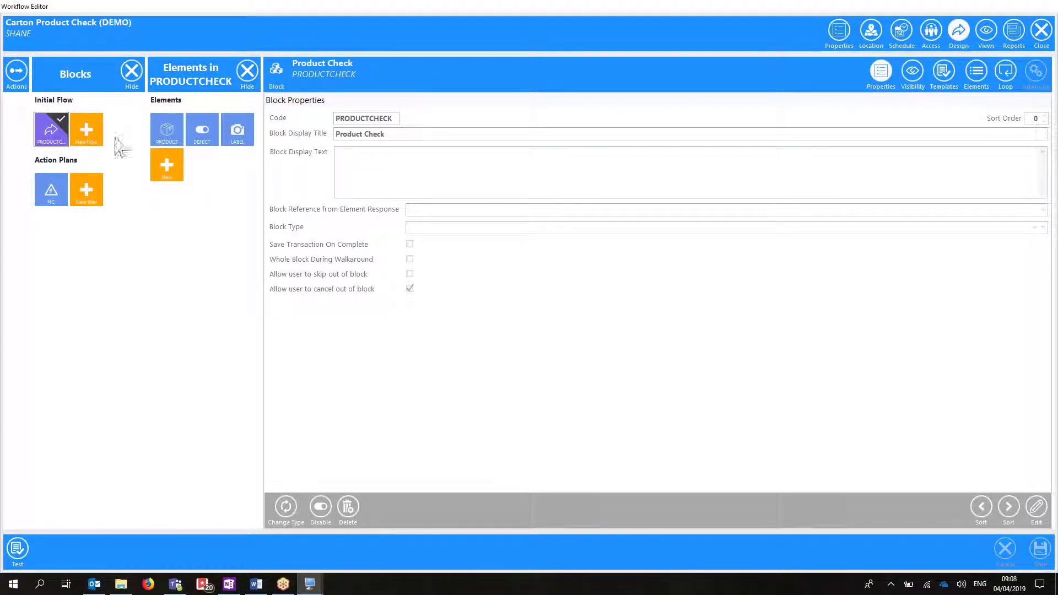
left_click(169, 145)
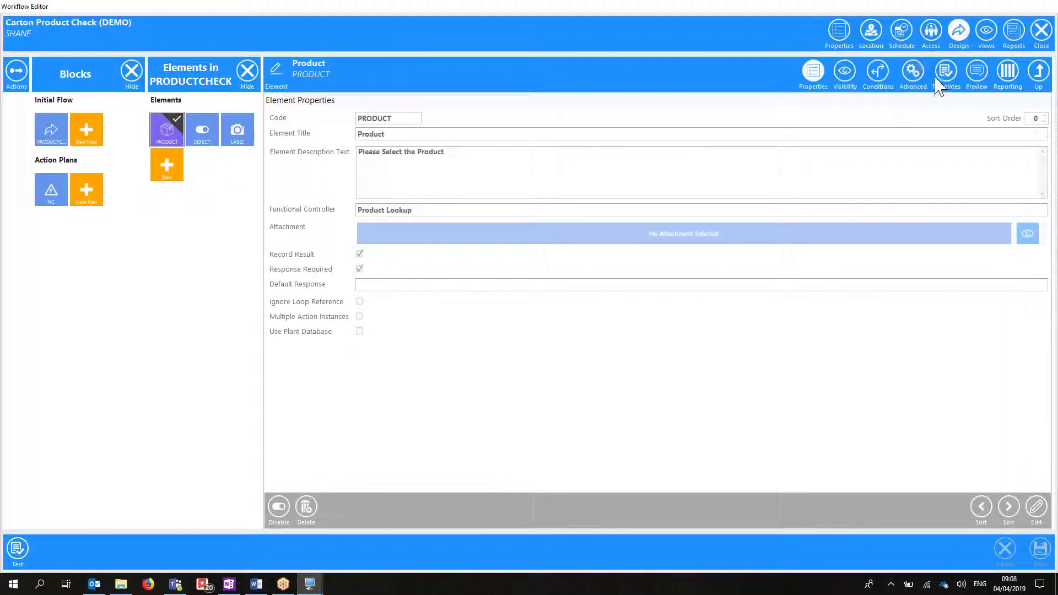
left_click(975, 77)
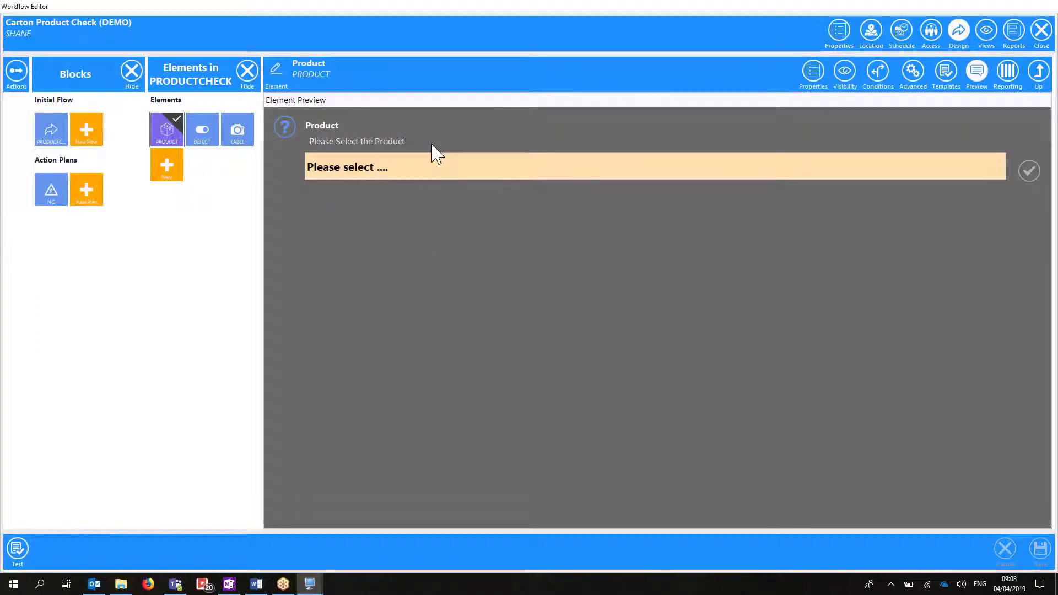
left_click(209, 134)
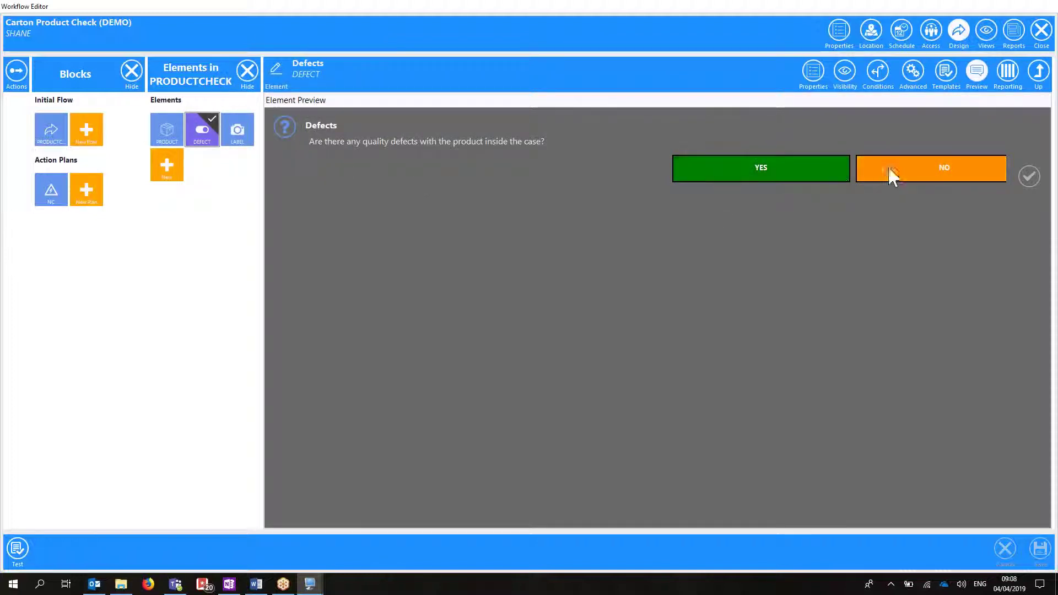
left_click(242, 135)
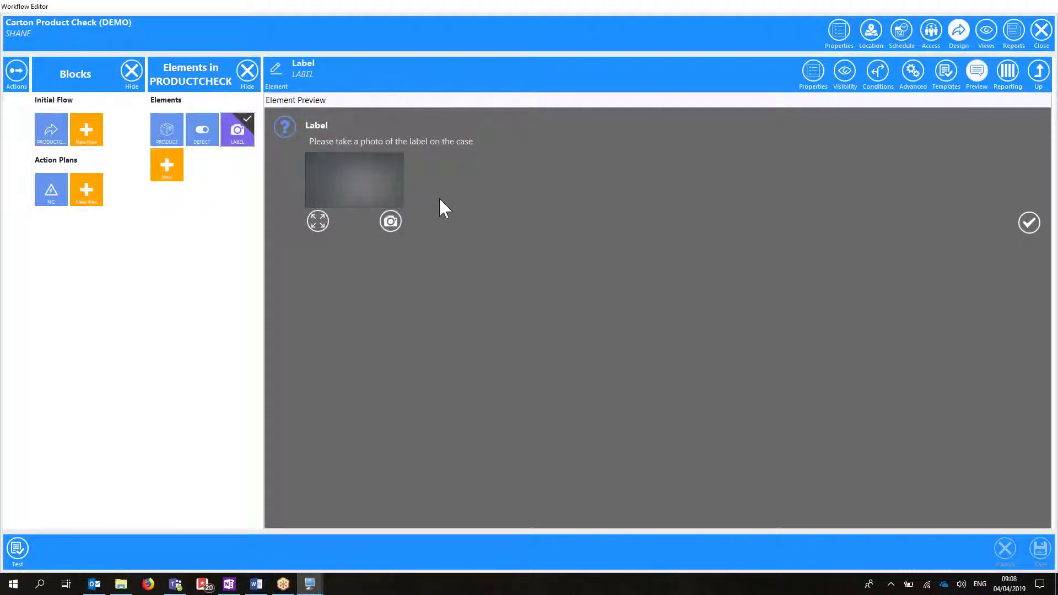
- Review the Defect(s), Raise Issue and Photo element previews in the NC action plan
left_click(49, 192)
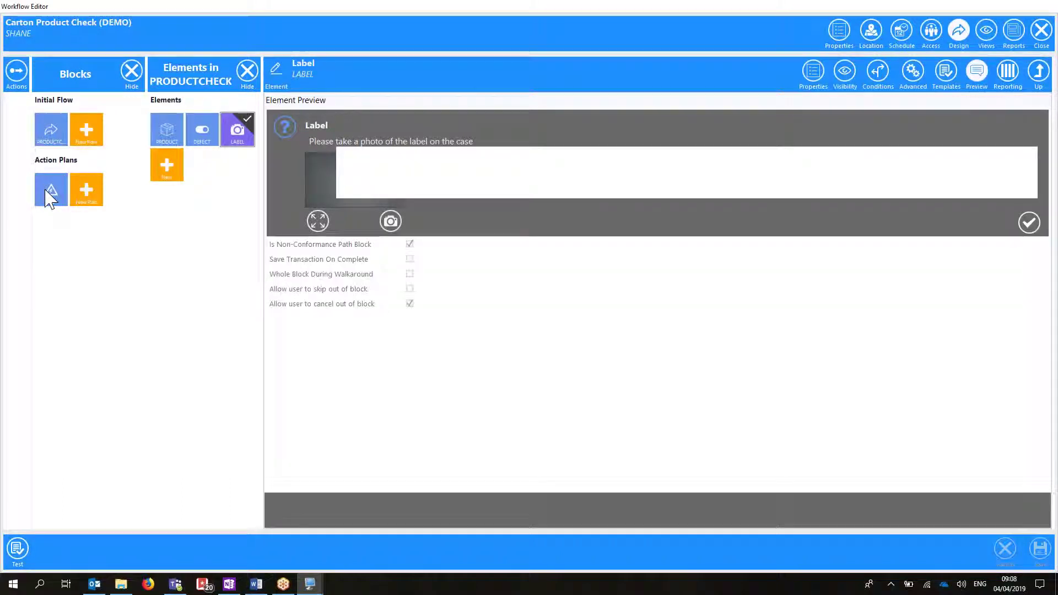
left_click(166, 132)
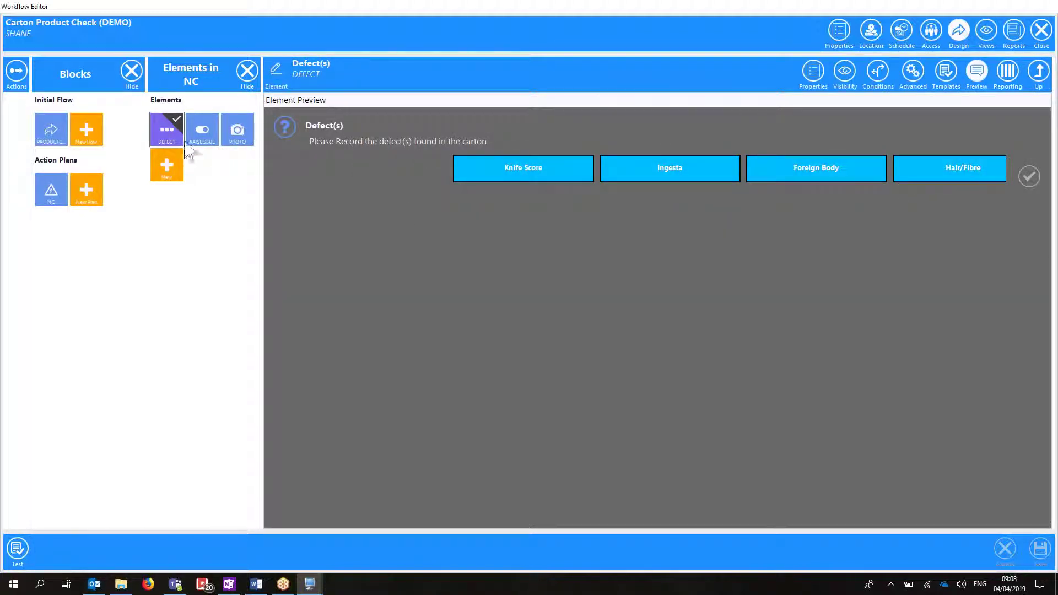
left_click(199, 135)
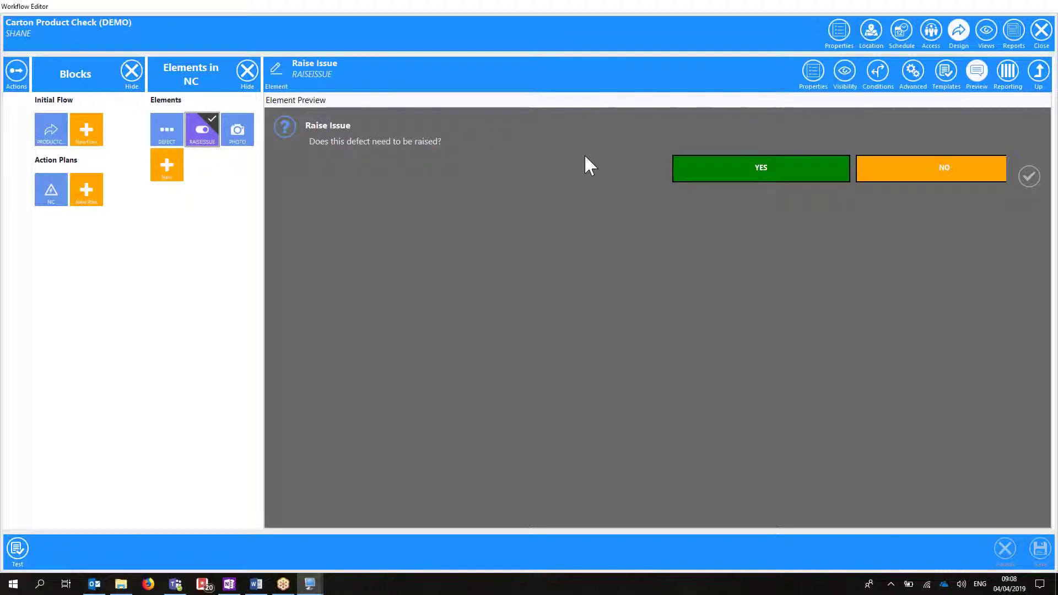
left_click(231, 132)
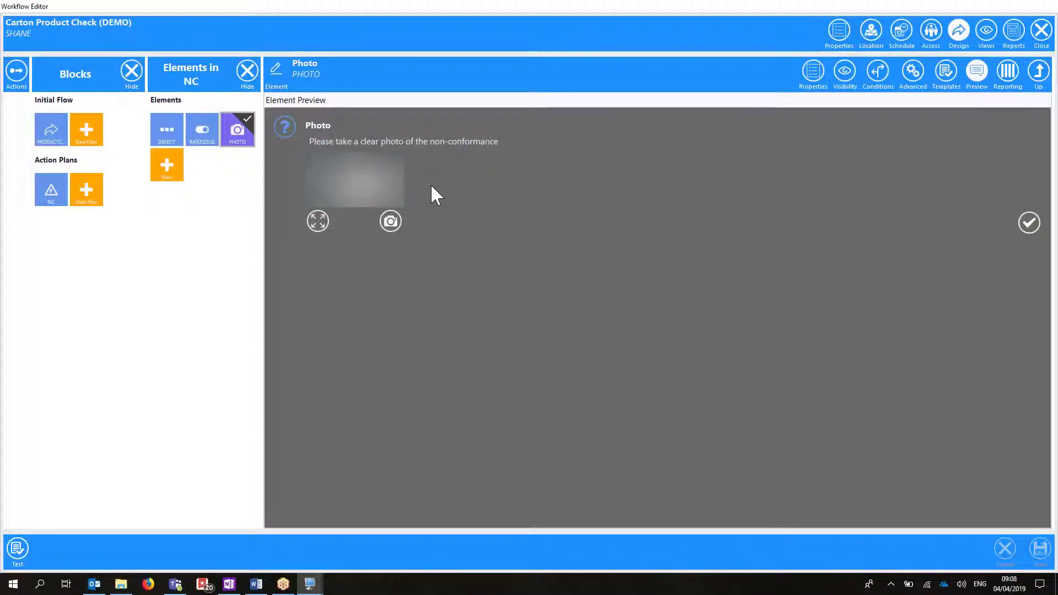
- Add a response condition to the Defects element of the PRODUCTCHECK block
left_click(61, 141)
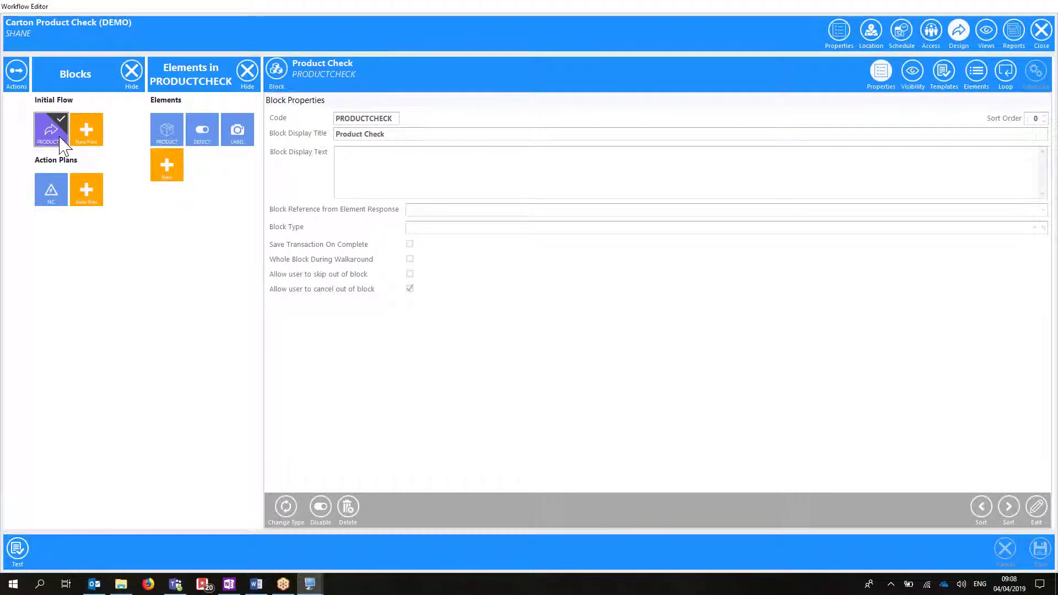
left_click(204, 137)
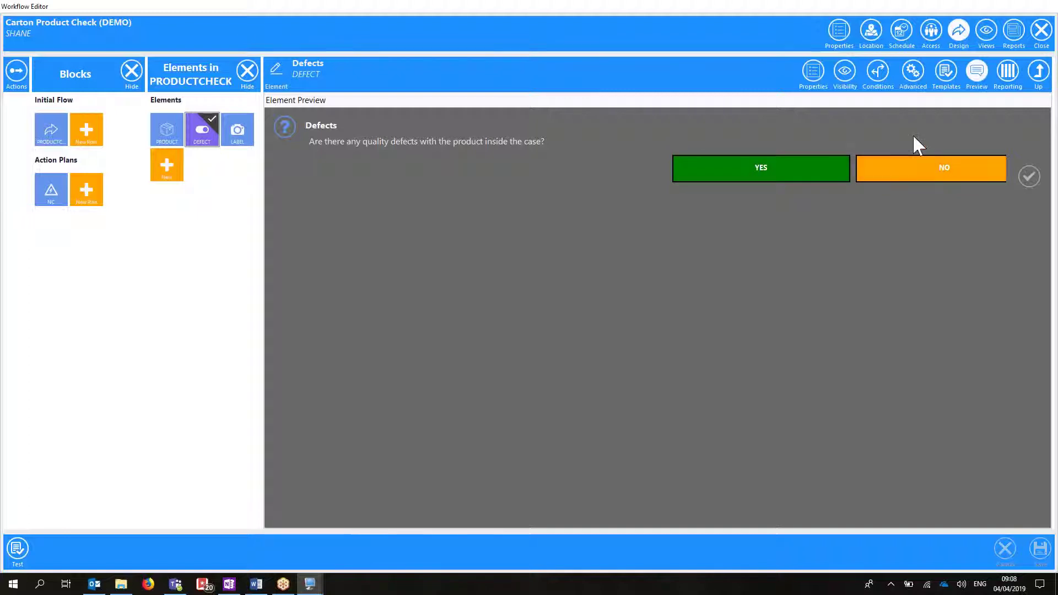
left_click(878, 72)
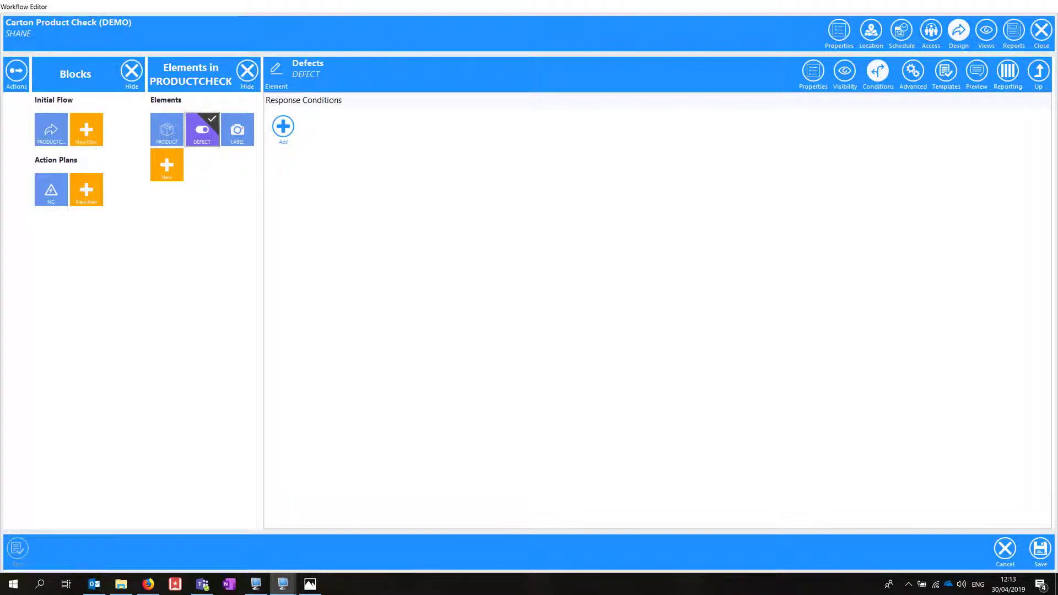
left_click(284, 126)
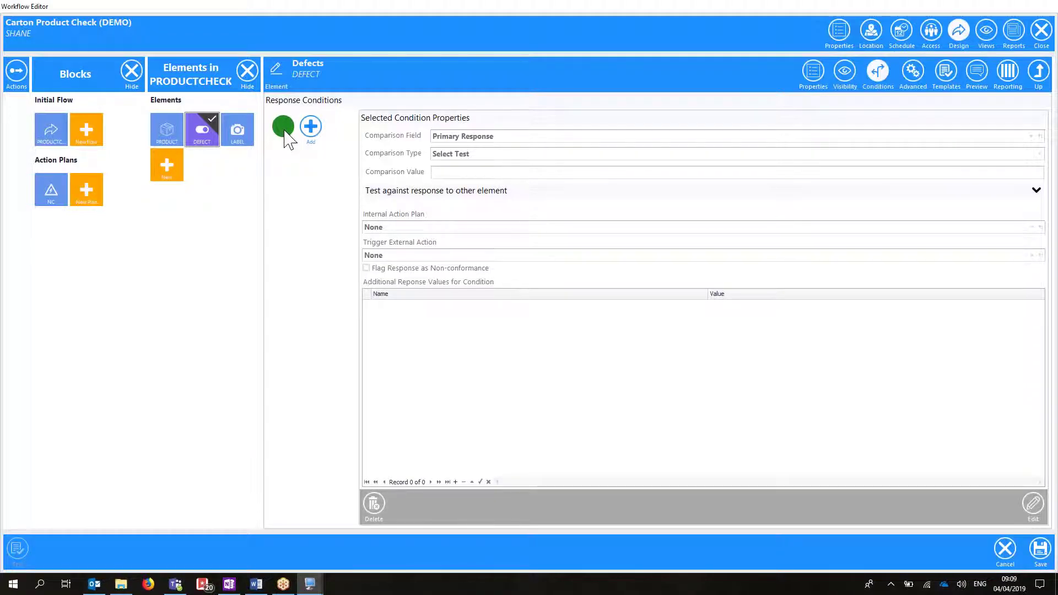
- Set the new condition to compare the TEXT field using Equal to Value with the comparison value Yes
left_click(1033, 503)
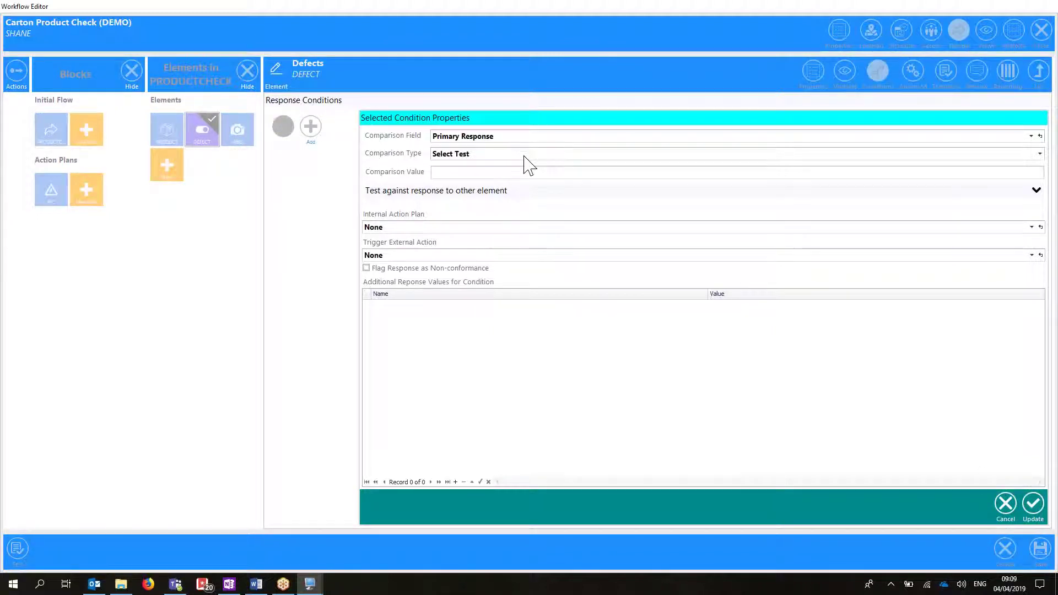
left_click(505, 139)
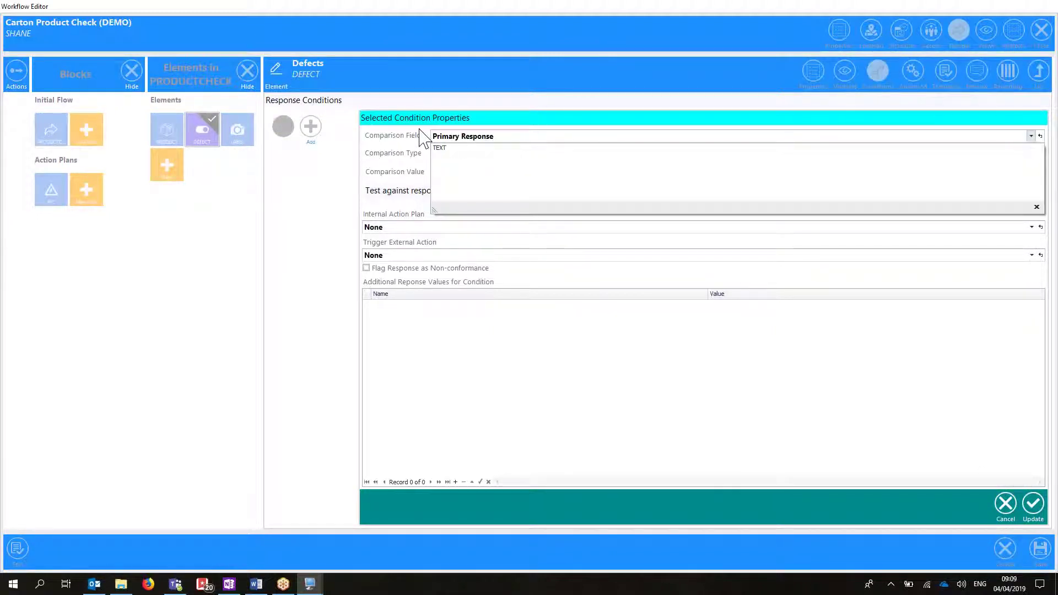
left_click(441, 147)
left_click(442, 154)
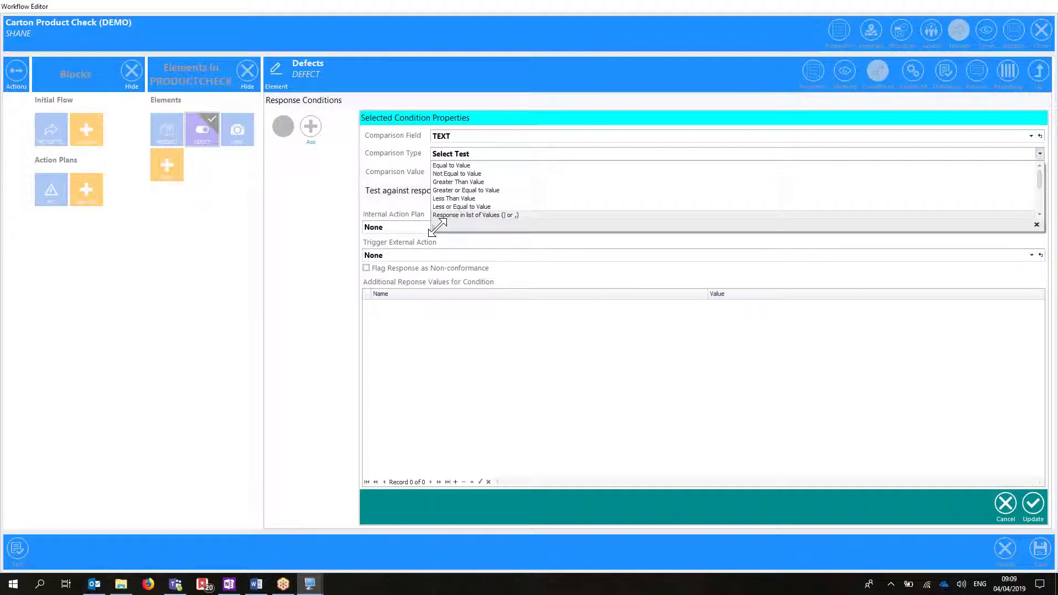
left_click_drag(434, 227, 430, 335)
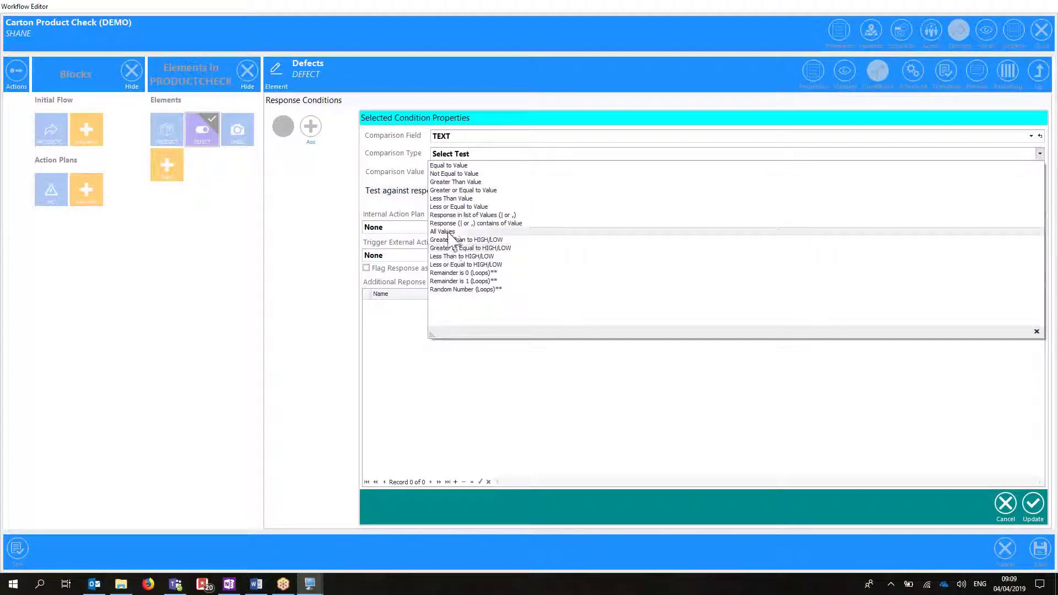
left_click(444, 167)
left_click(444, 172)
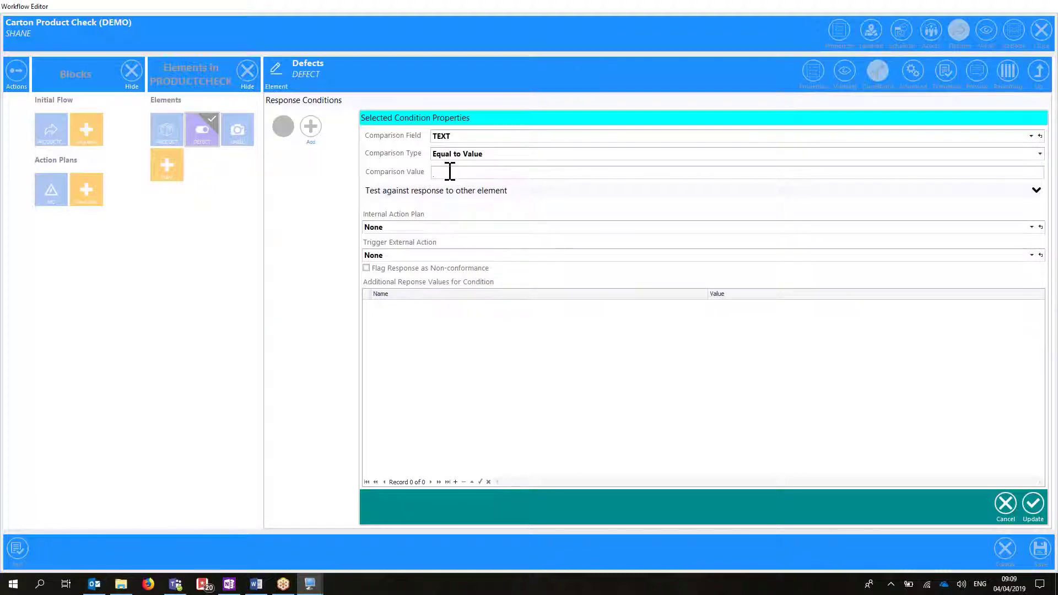
type("Ye")
- Assign NC: Non Conformance as the condition's internal action plan, update the condition and save the workflow
left_click(422, 229)
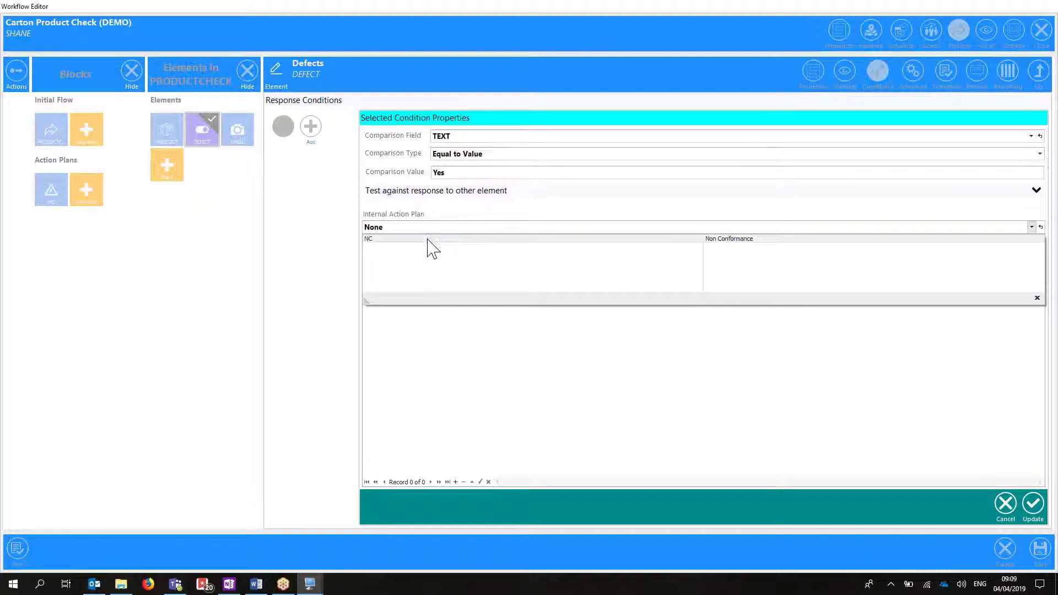
left_click(432, 248)
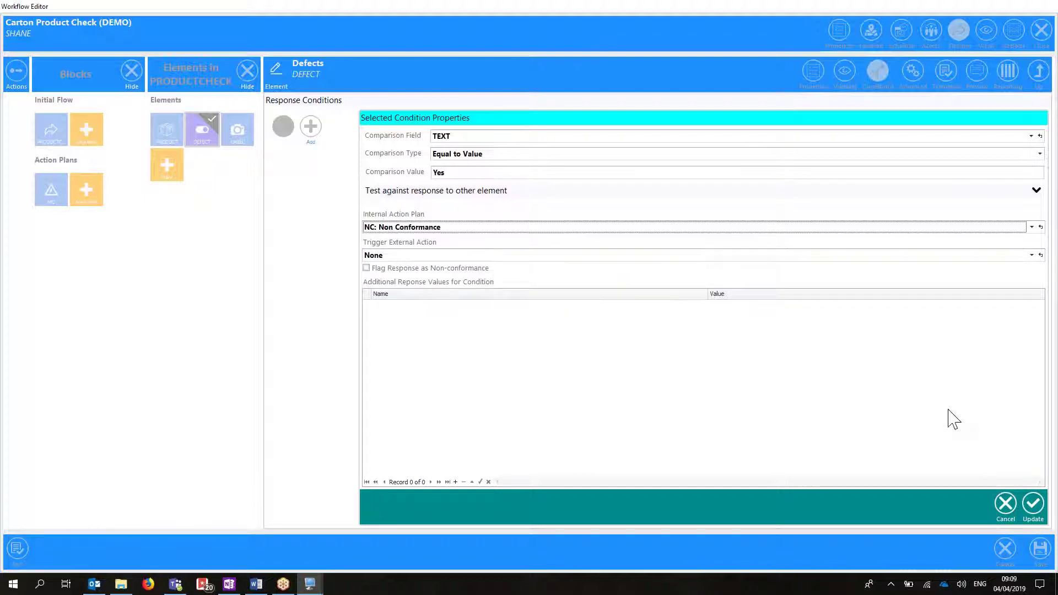
left_click(1031, 511)
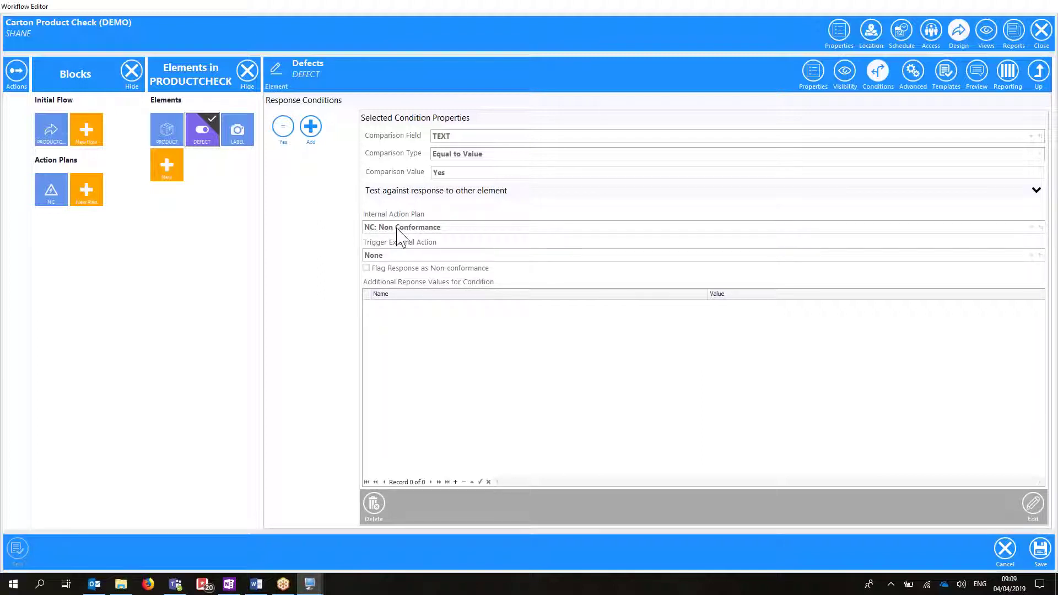
left_click(1034, 554)
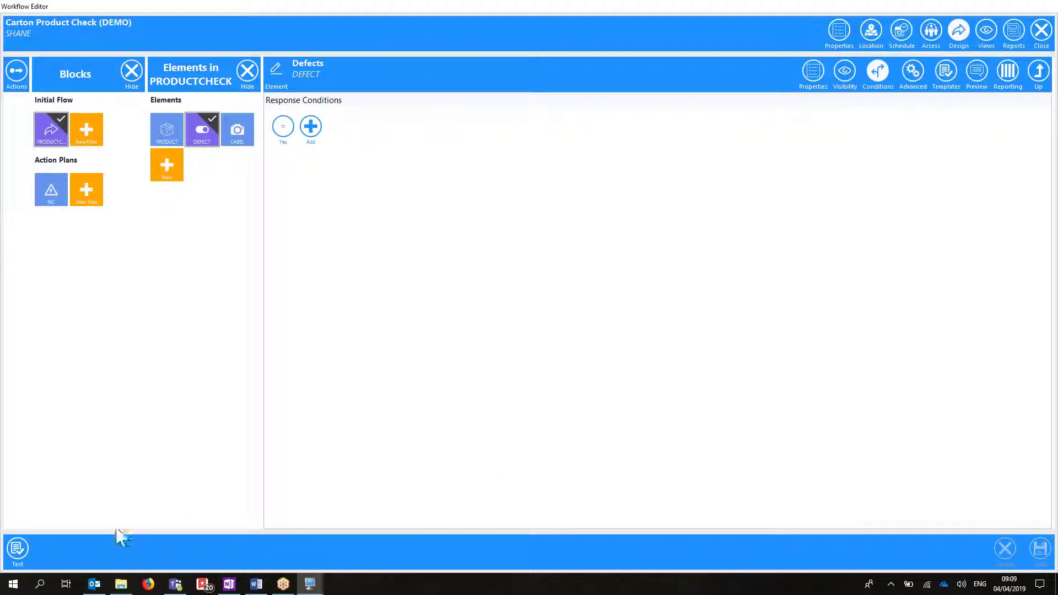
- Start a test run of the workflow with the proposed recording date and time, and choose Test Product Chilled as the product
left_click(22, 552)
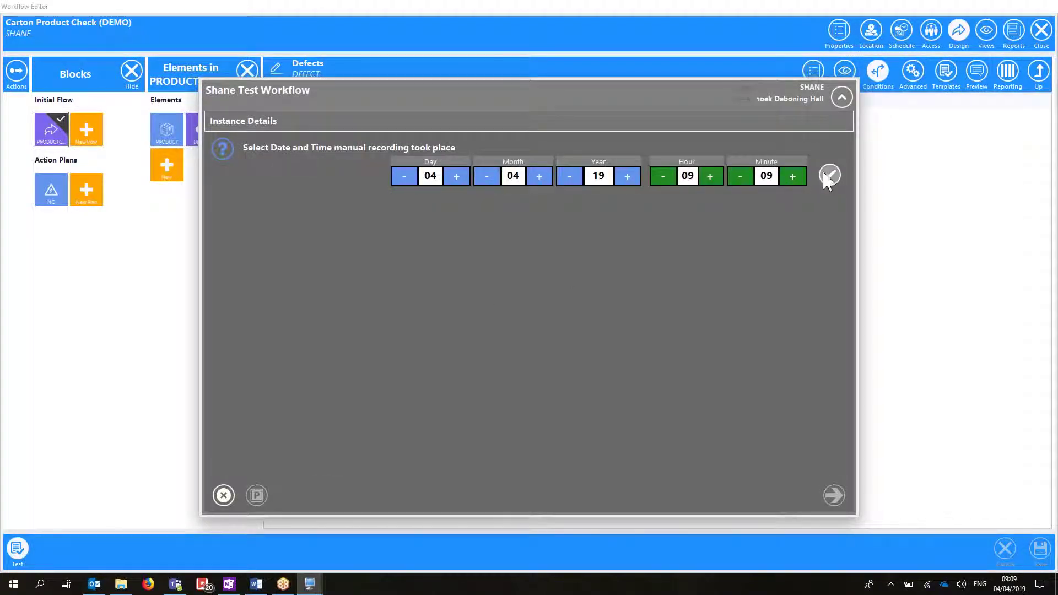
left_click(828, 175)
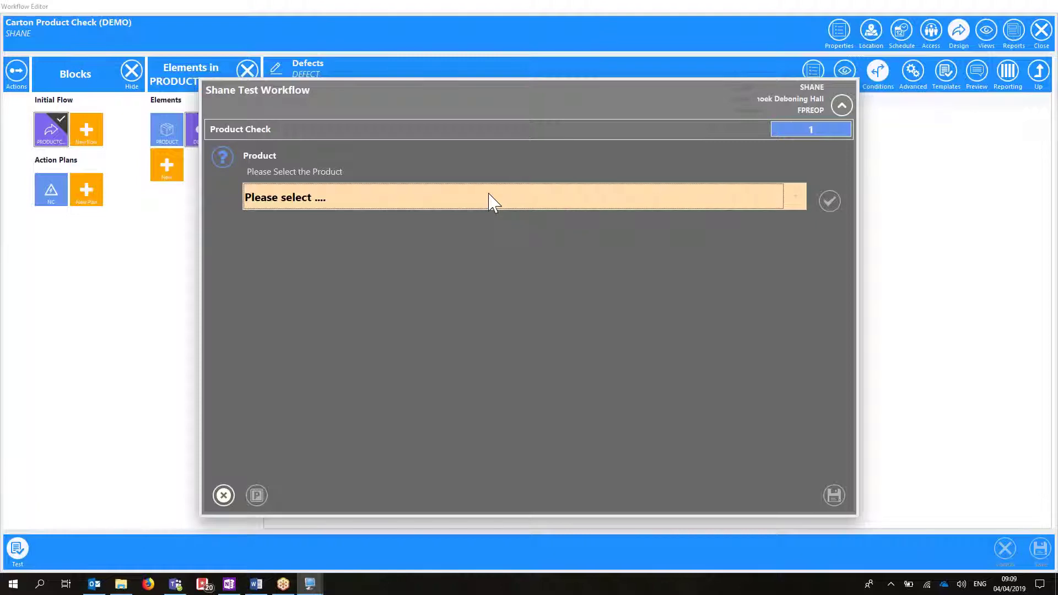
left_click(492, 202)
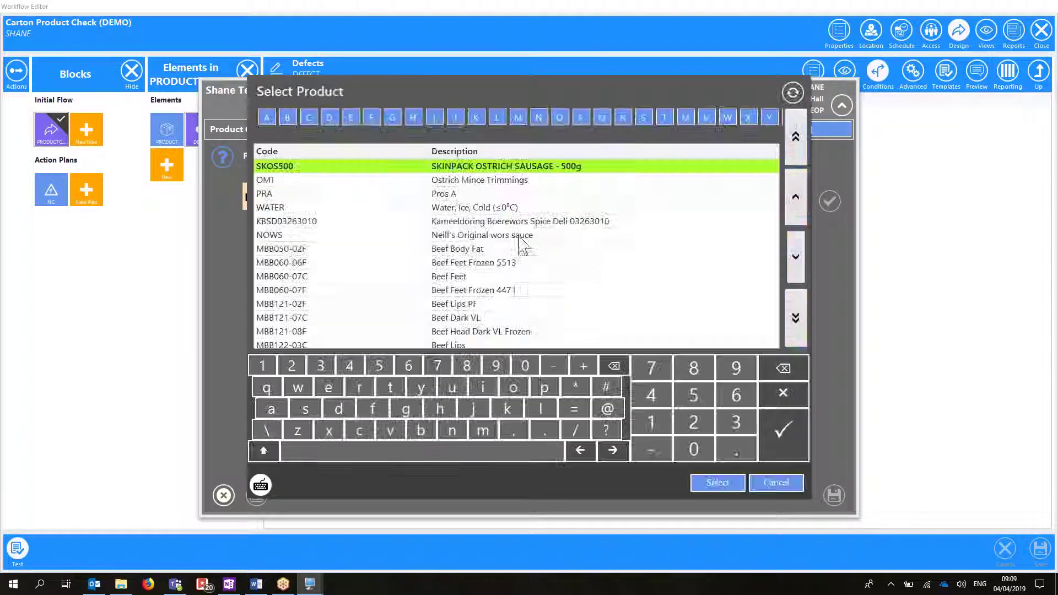
scroll(556, 283, "down", 9)
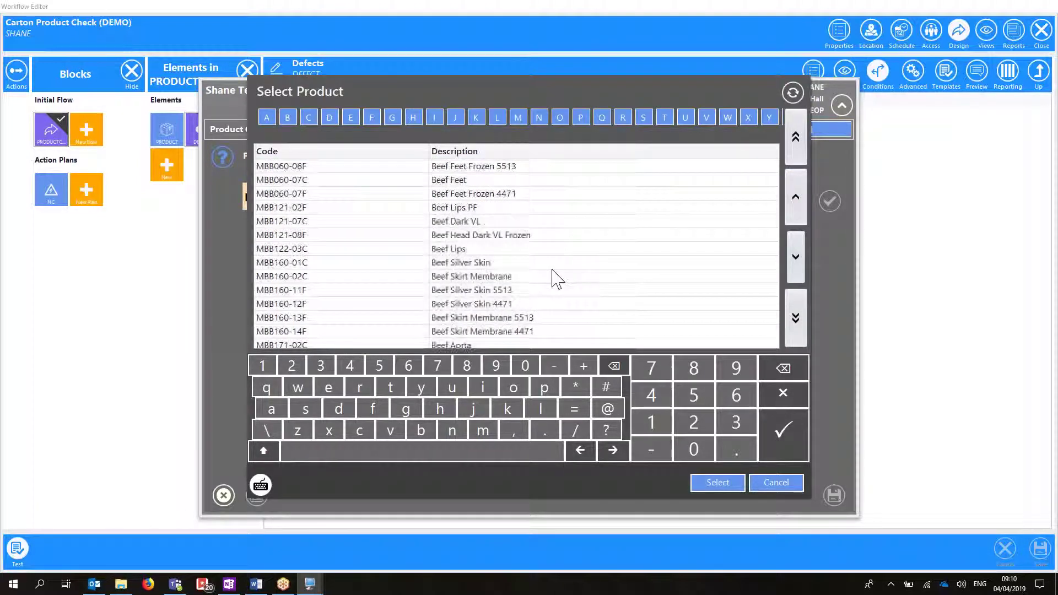
scroll(567, 287, "down", 10)
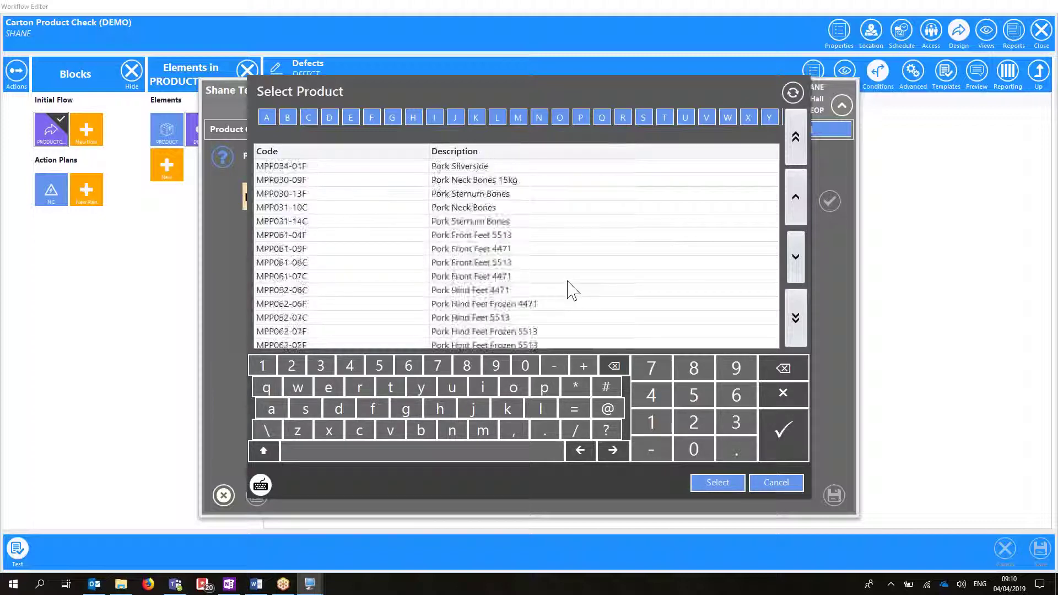
left_click(496, 118)
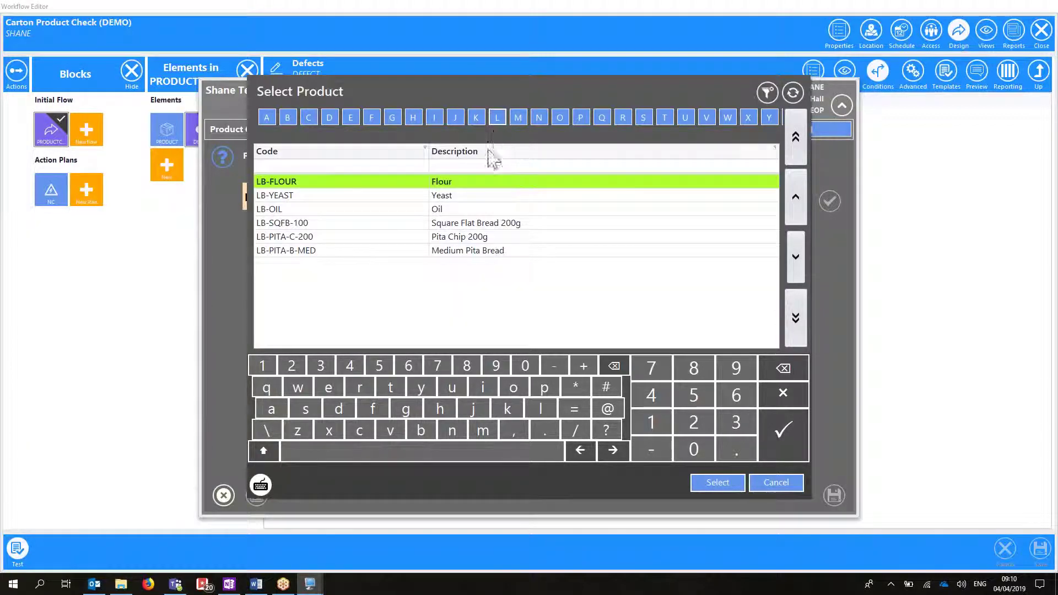
left_click(783, 367)
scroll(600, 347, "down", 5)
scroll(601, 350, "down", 10)
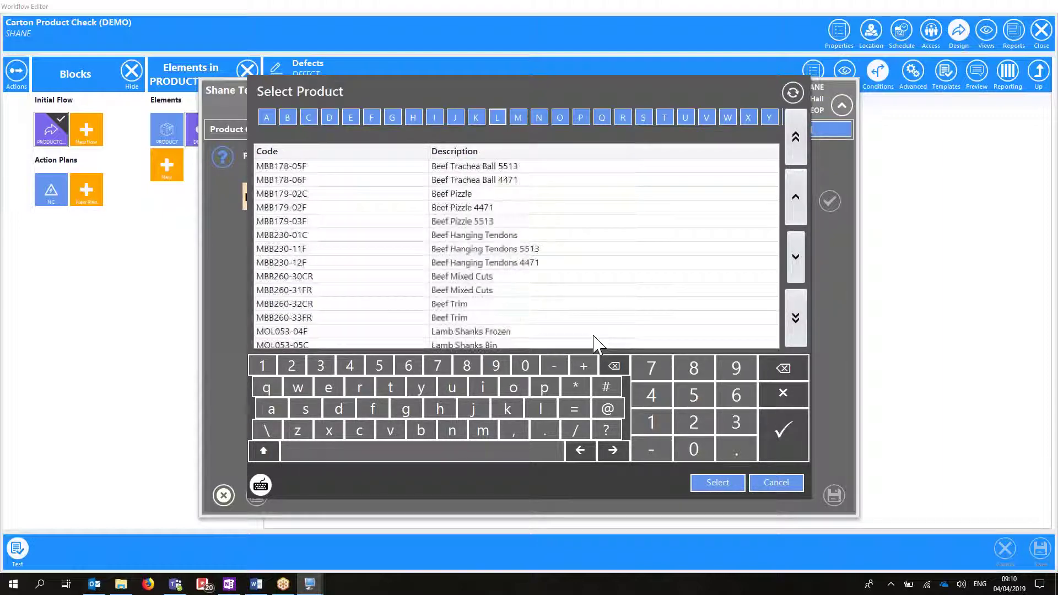
scroll(593, 339, "down", 10)
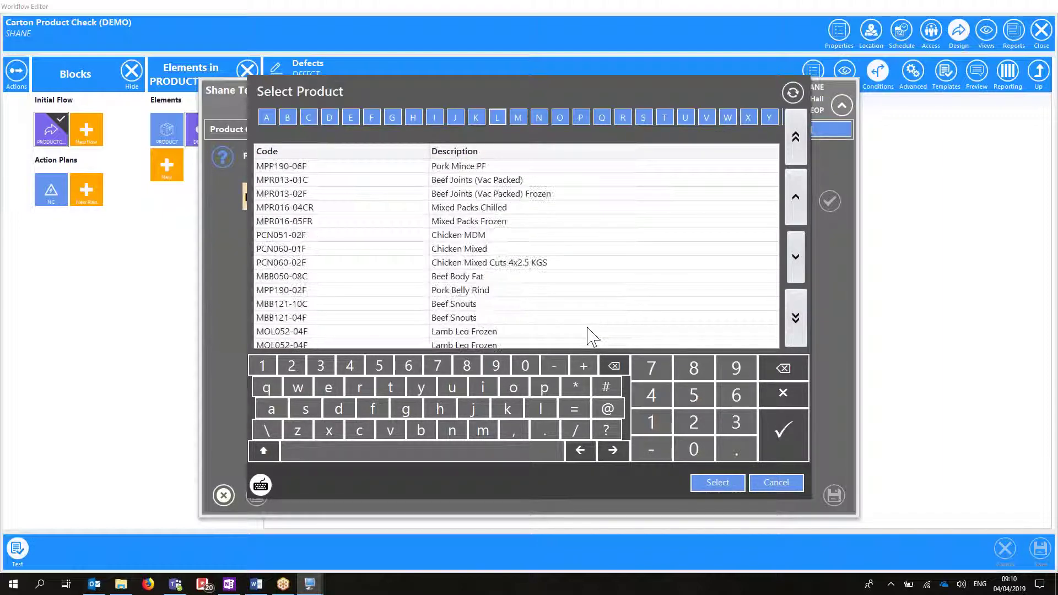
left_click(497, 223)
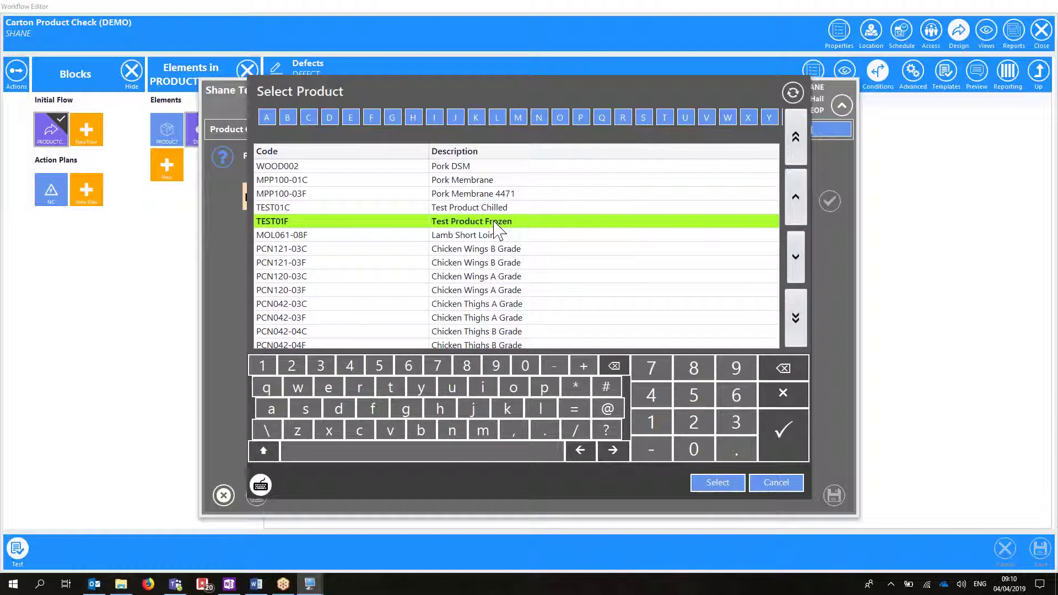
double_click(494, 207)
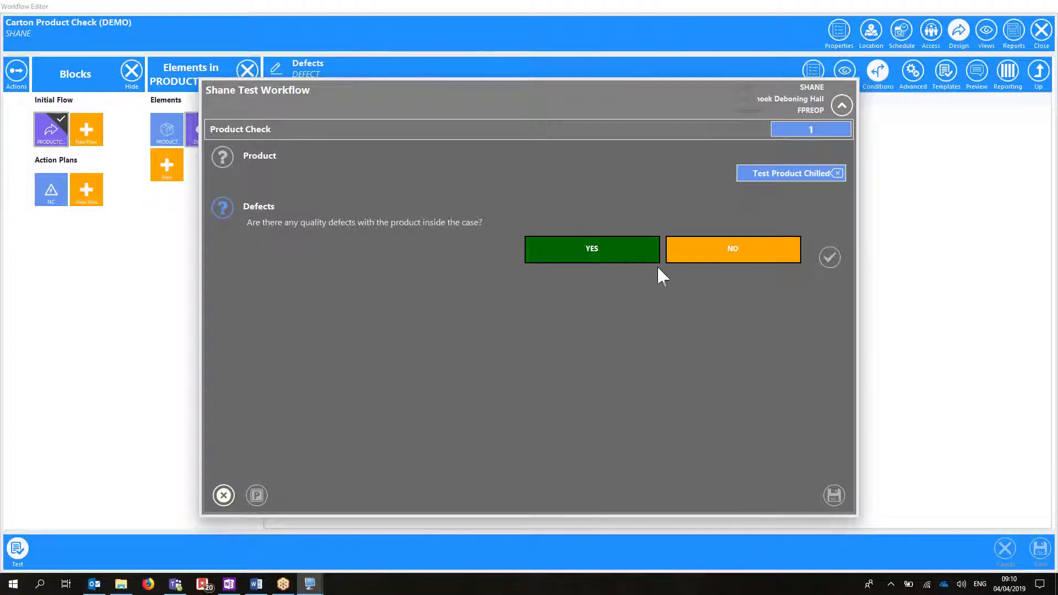
- Answer the Defects question with No, clear that answer, and answer Yes to trigger the non-conformance action plan
left_click(727, 254)
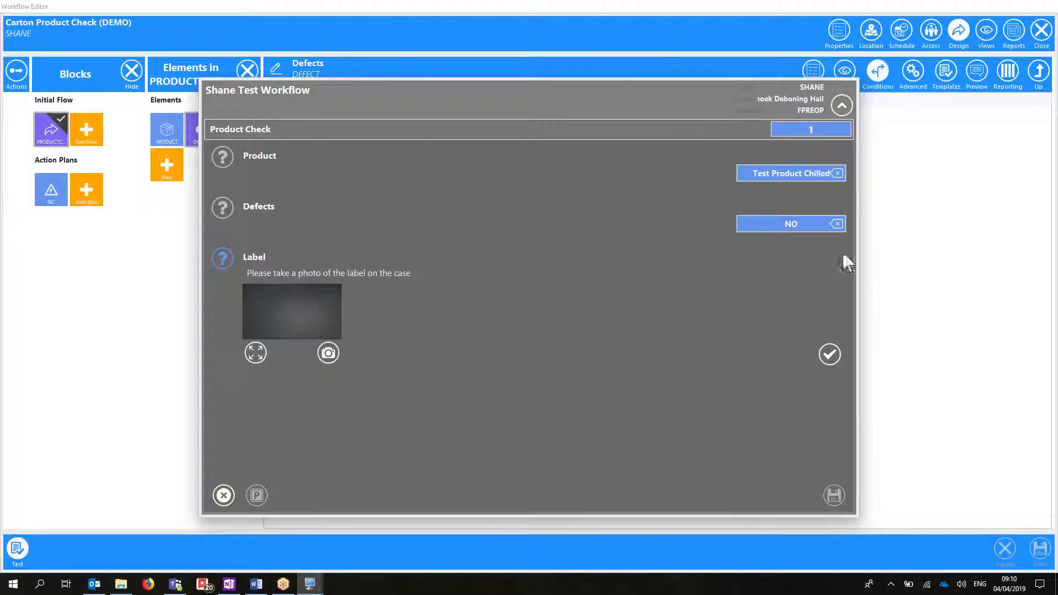
left_click(789, 224)
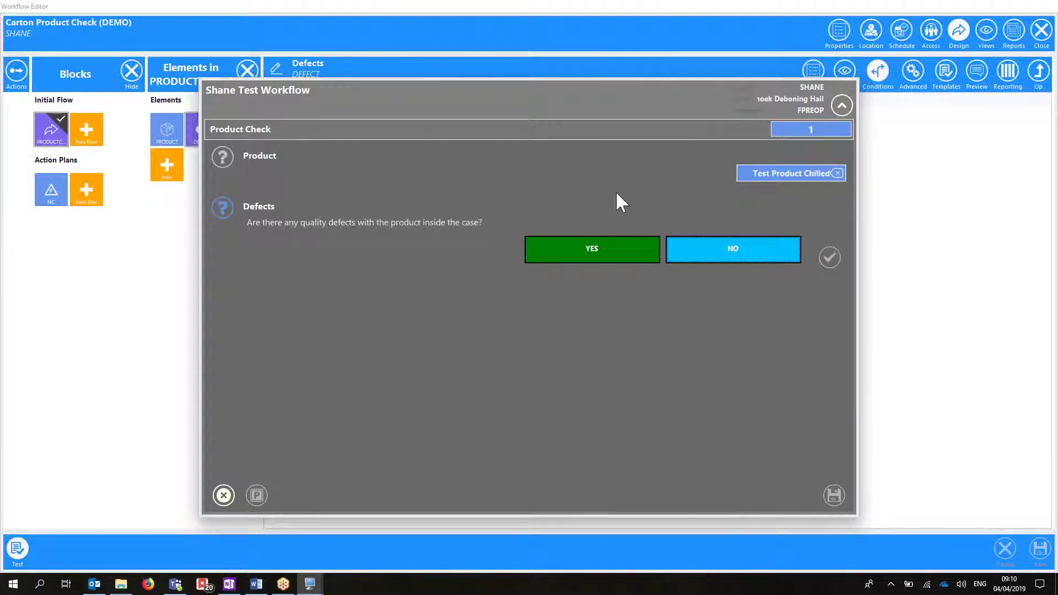
left_click(604, 242)
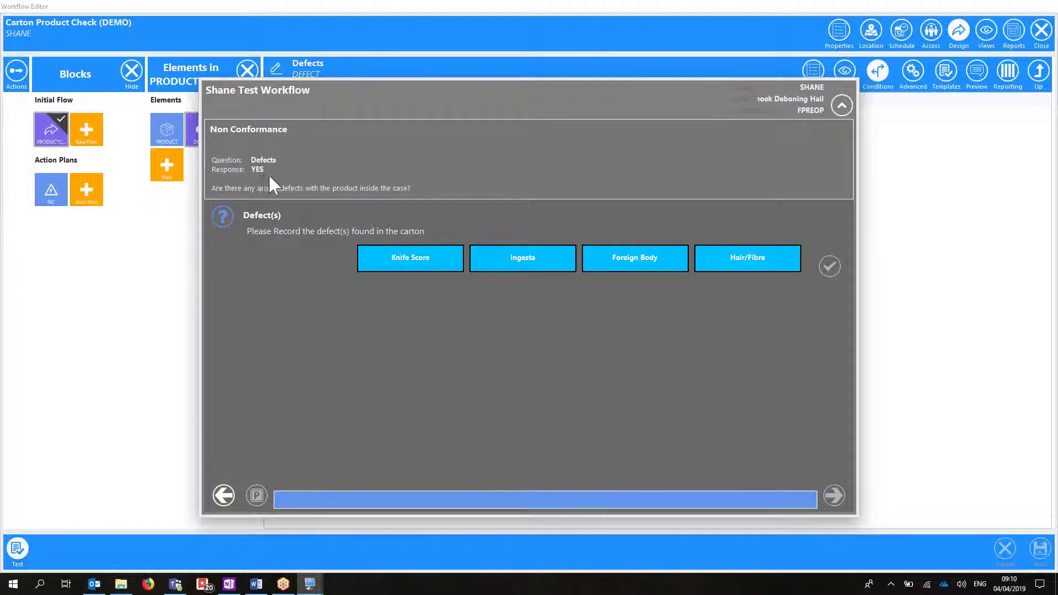
- Complete the Non Conformance action plan with defect Foreign Body, Raise Issue set to No, and one photo of the non-conformance
left_click(487, 263)
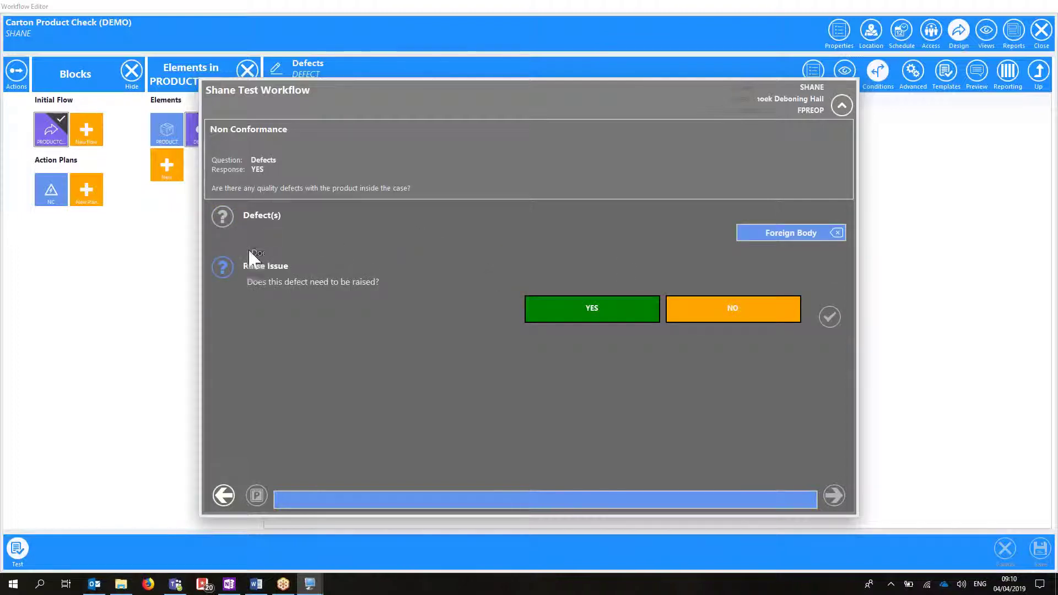
left_click(724, 308)
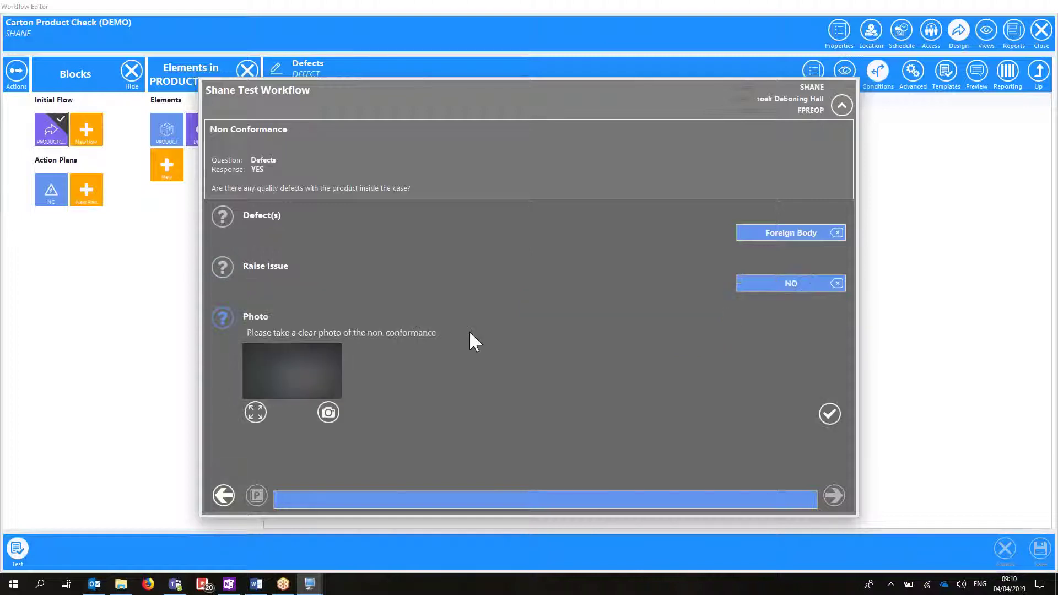
left_click(328, 412)
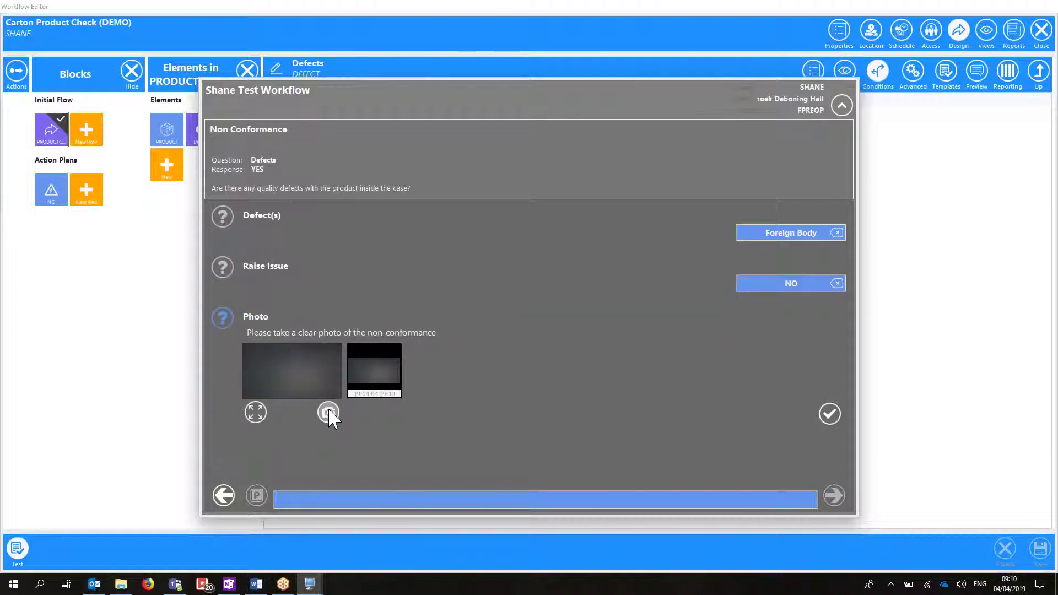
left_click(828, 414)
left_click(834, 495)
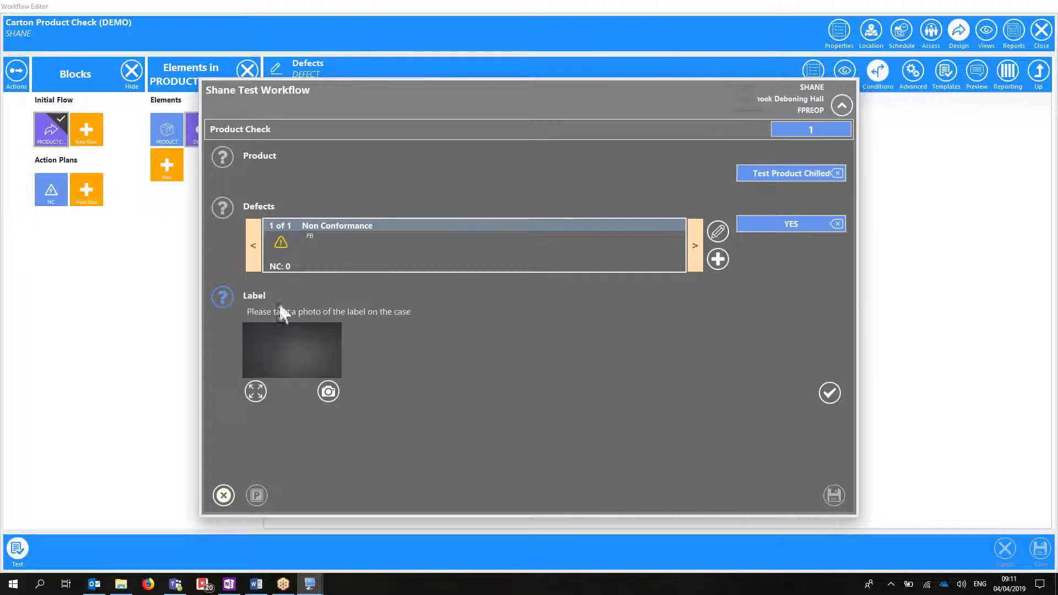
- Take and accept one photo for the Label question, save the test run, and close the Carton Product Check workflow
left_click(329, 391)
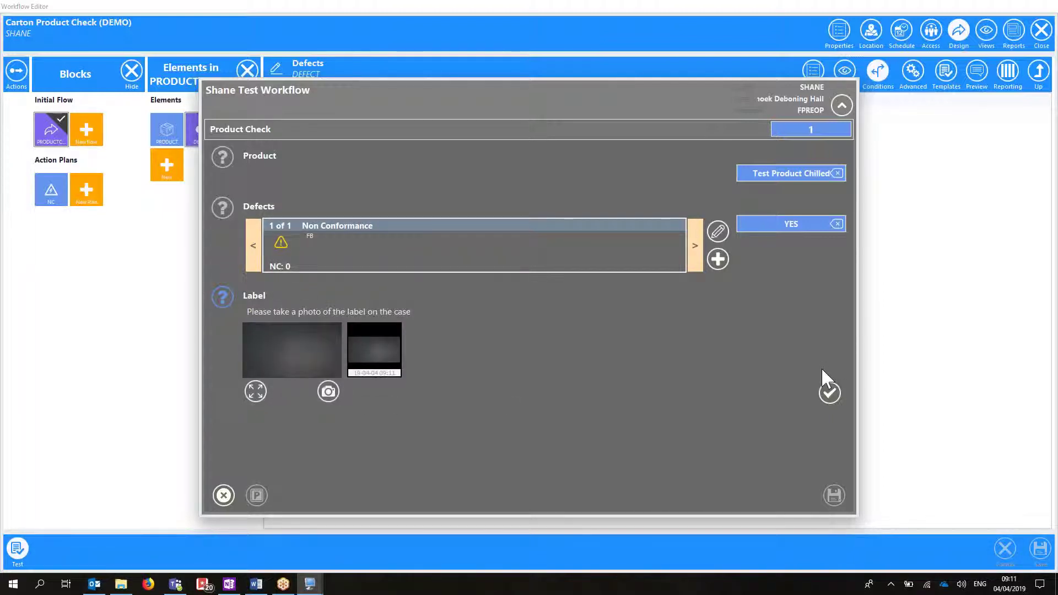
left_click(830, 393)
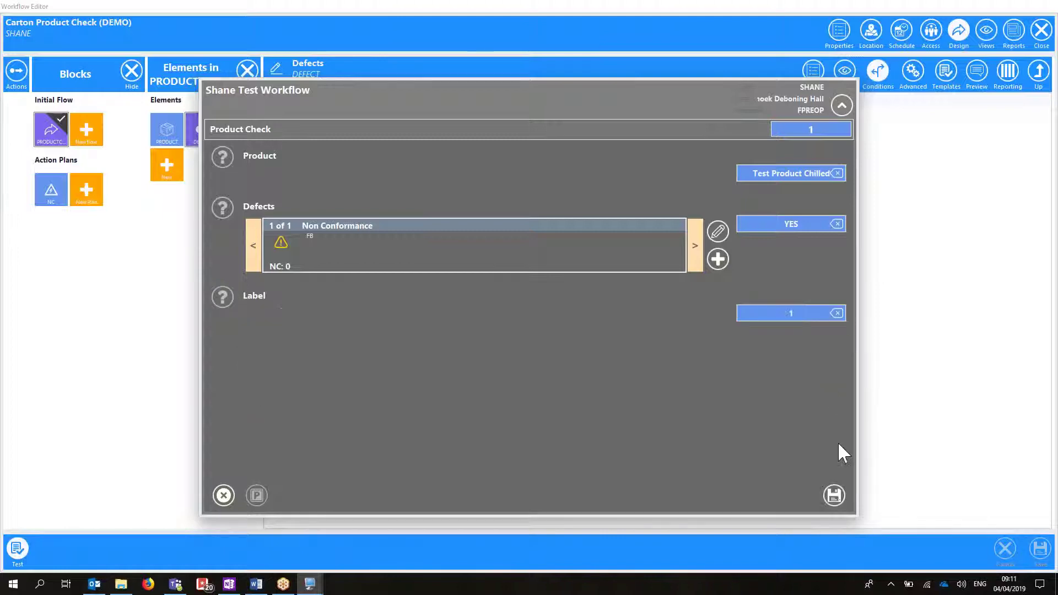
left_click(835, 496)
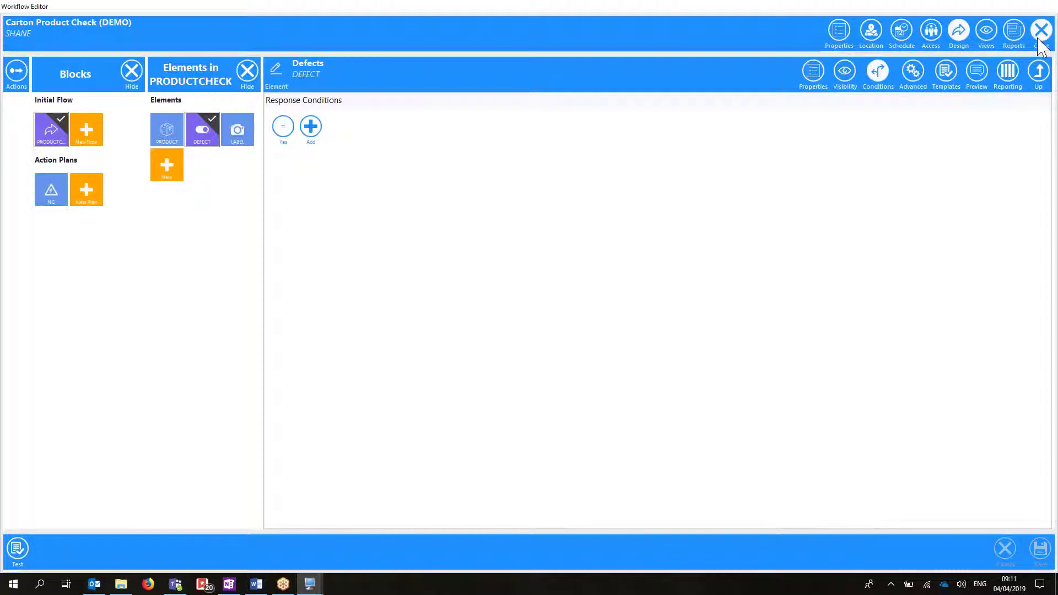
left_click(1041, 30)
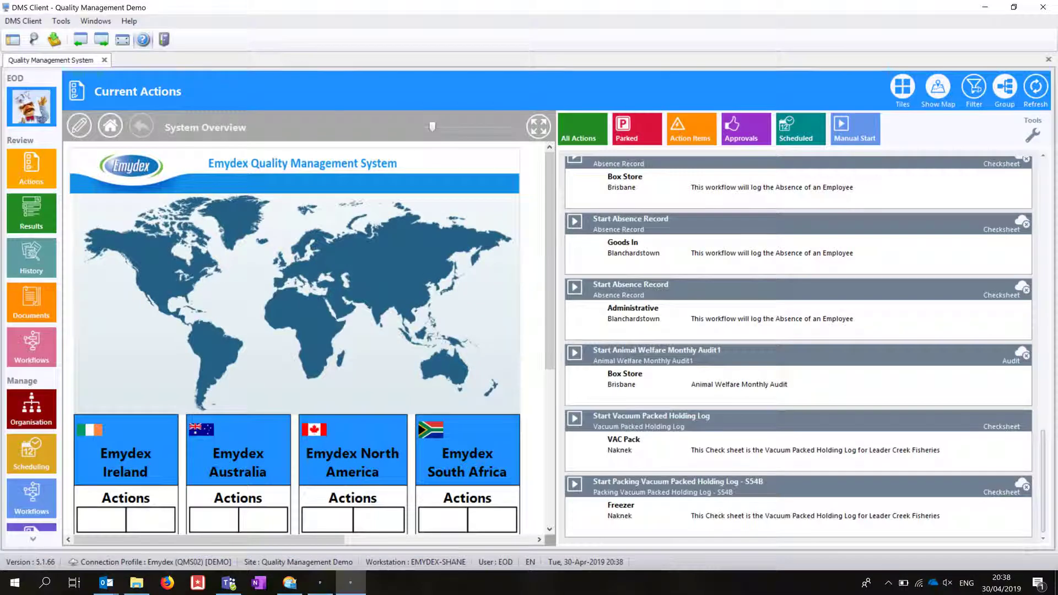